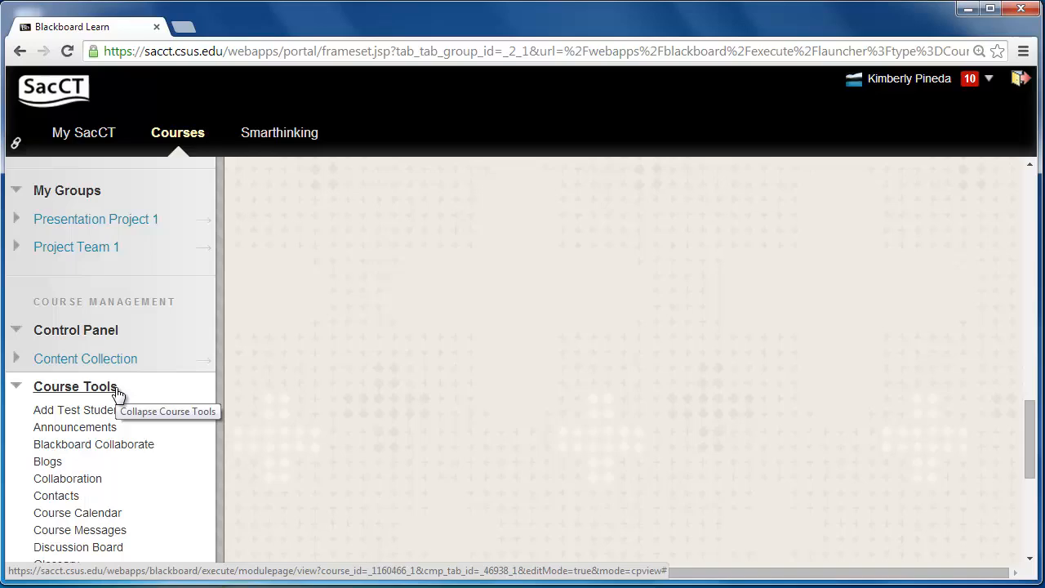
Step: Build a test named Final Exam in the course's Tests area, with a description saying it has ten questions, and submit it
scroll(118, 394, "down", 3)
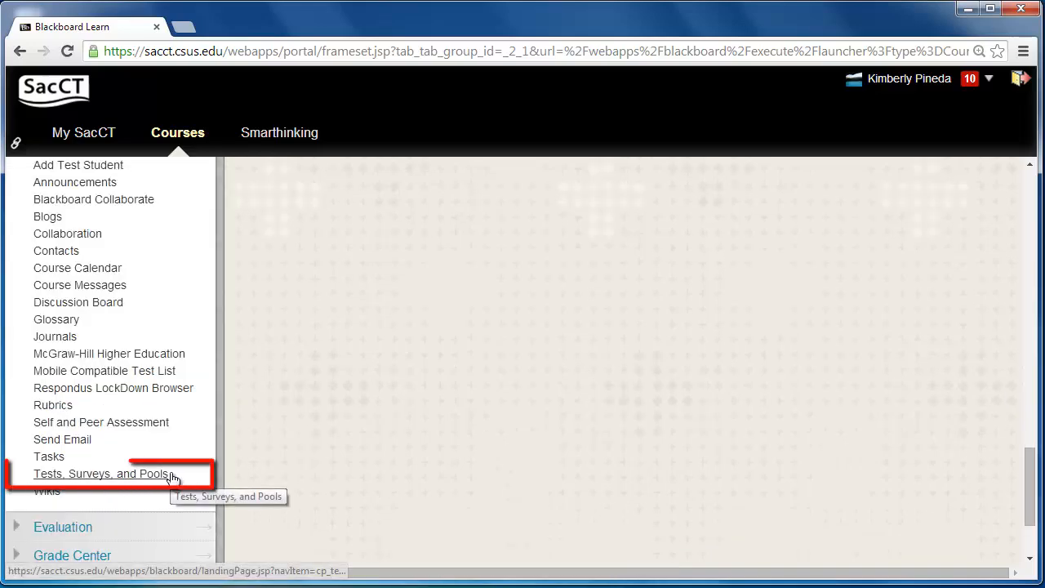
left_click(169, 473)
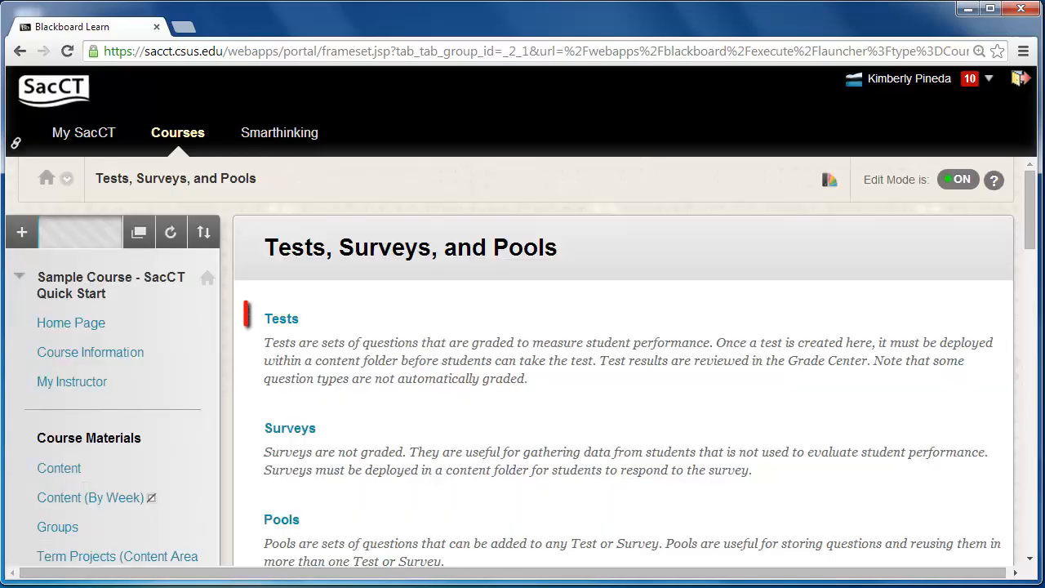
left_click(294, 321)
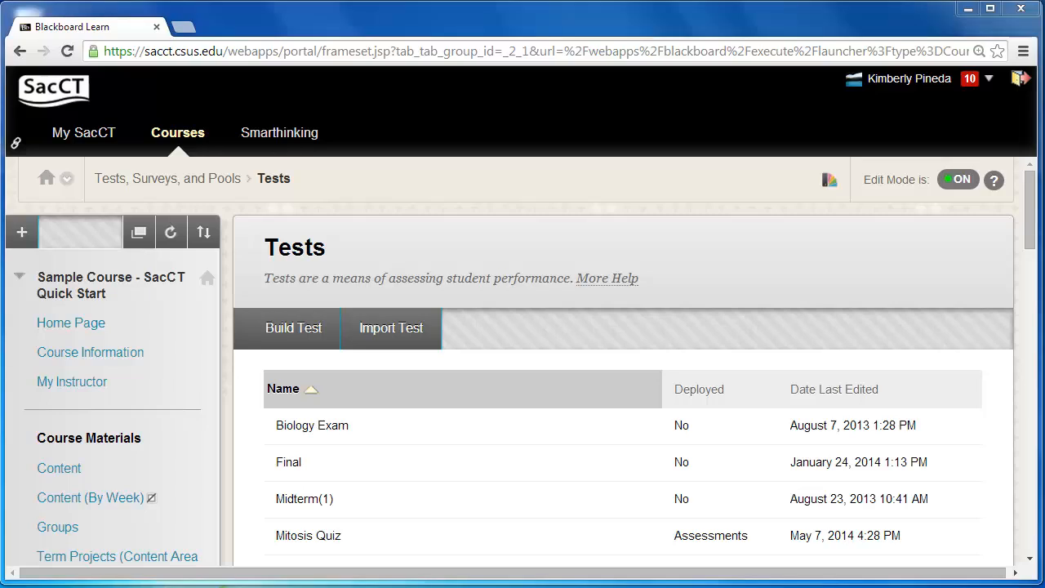
left_click(287, 333)
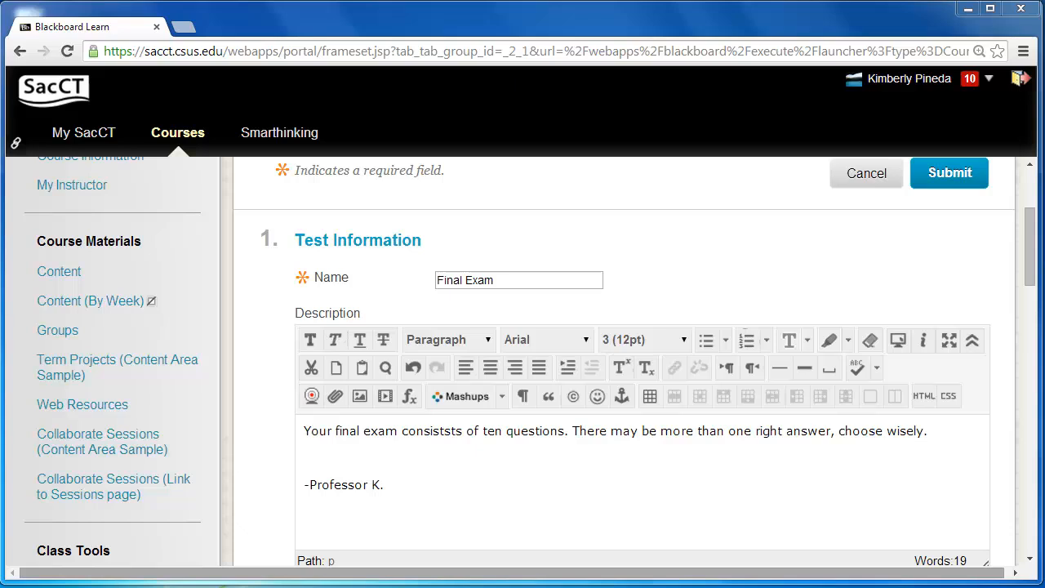
left_click(949, 173)
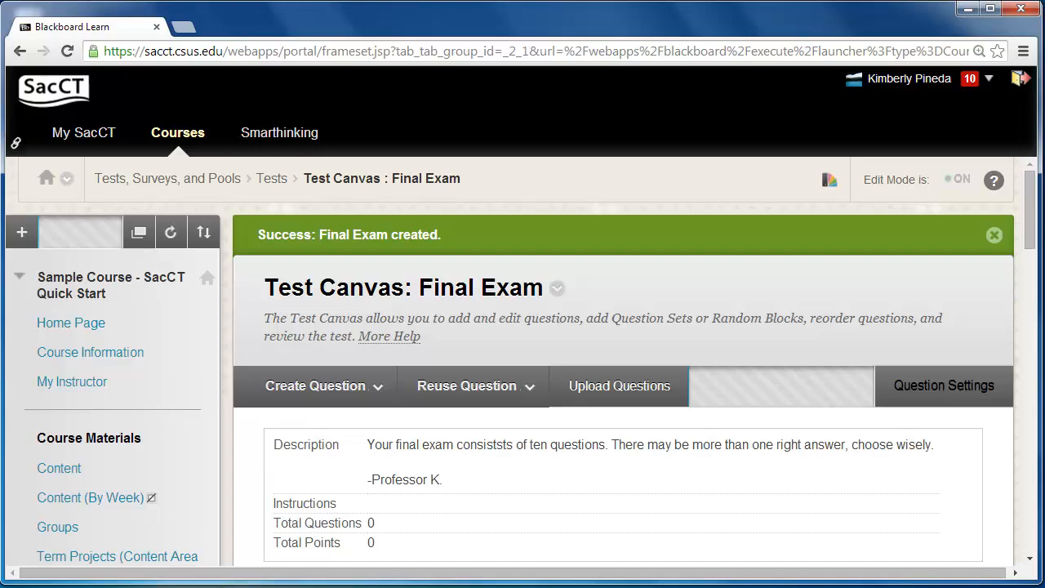
Step: Create and submit a Multiple Choice question titled "Final Exam - Q1" asking "What is an example of an alkyl halide?"
scroll(522, 359, "down", 2)
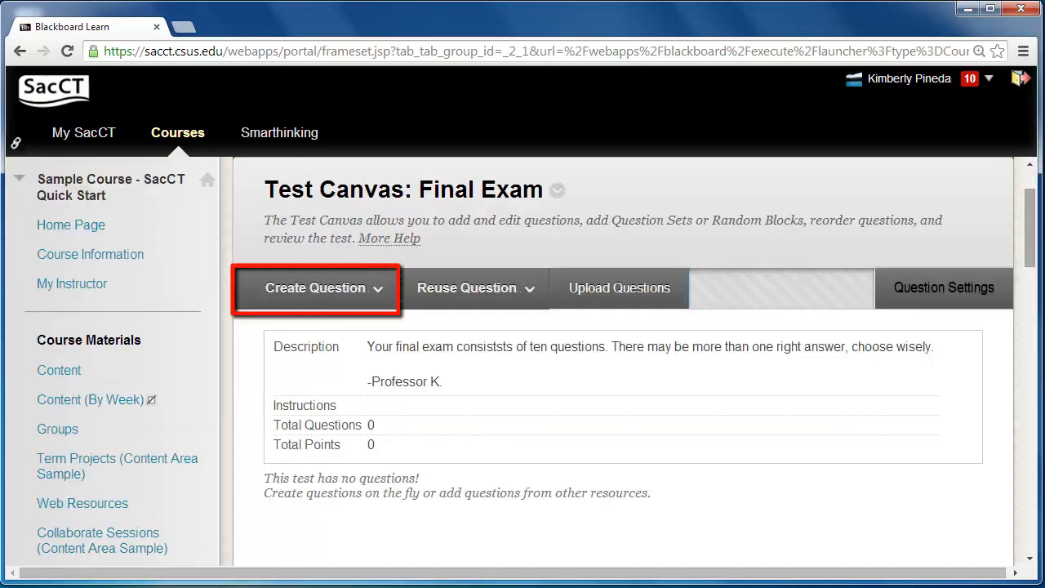
left_click(300, 289)
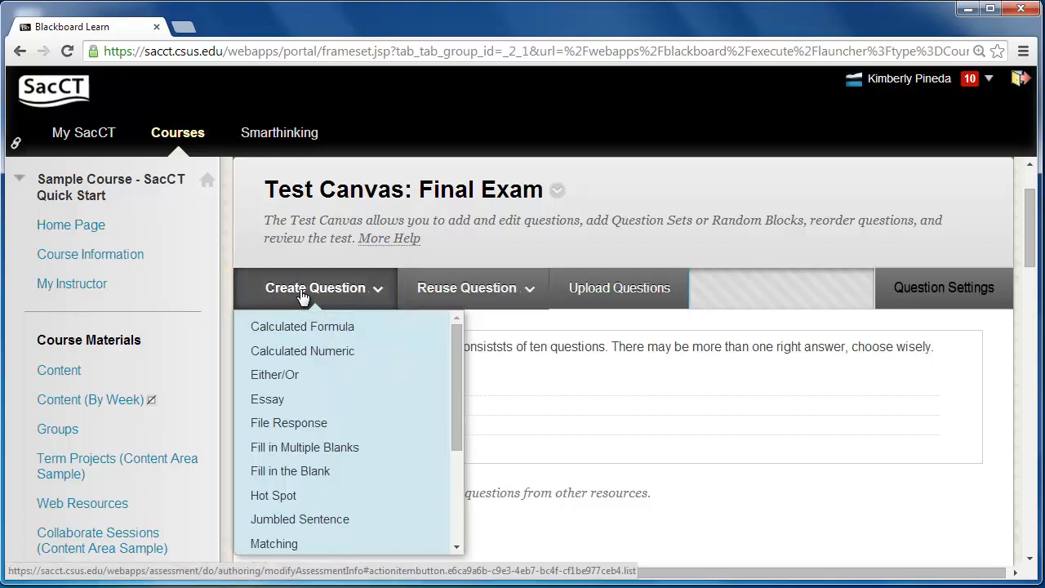
scroll(351, 457, "down", 3)
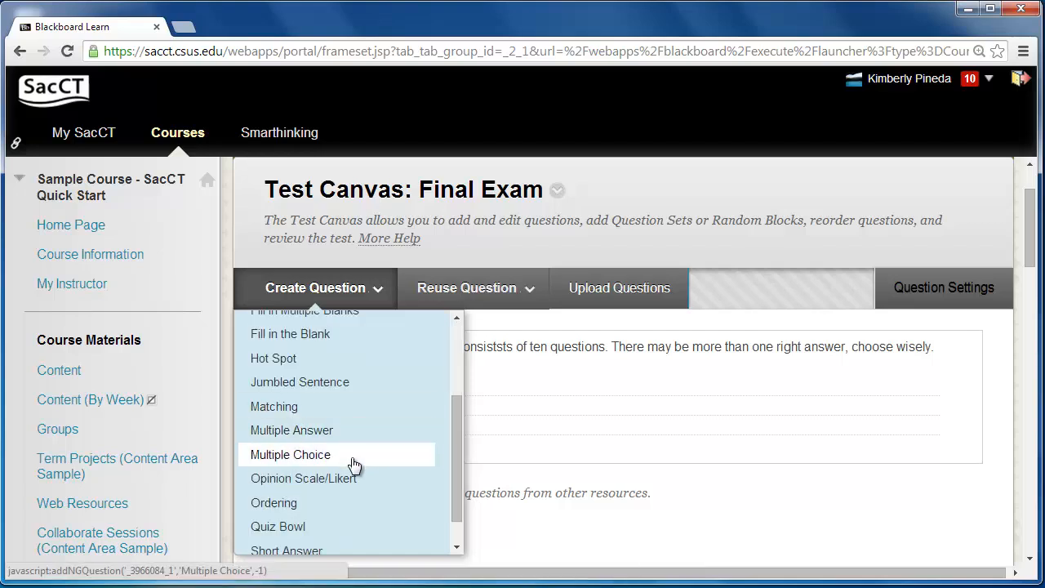
left_click(353, 462)
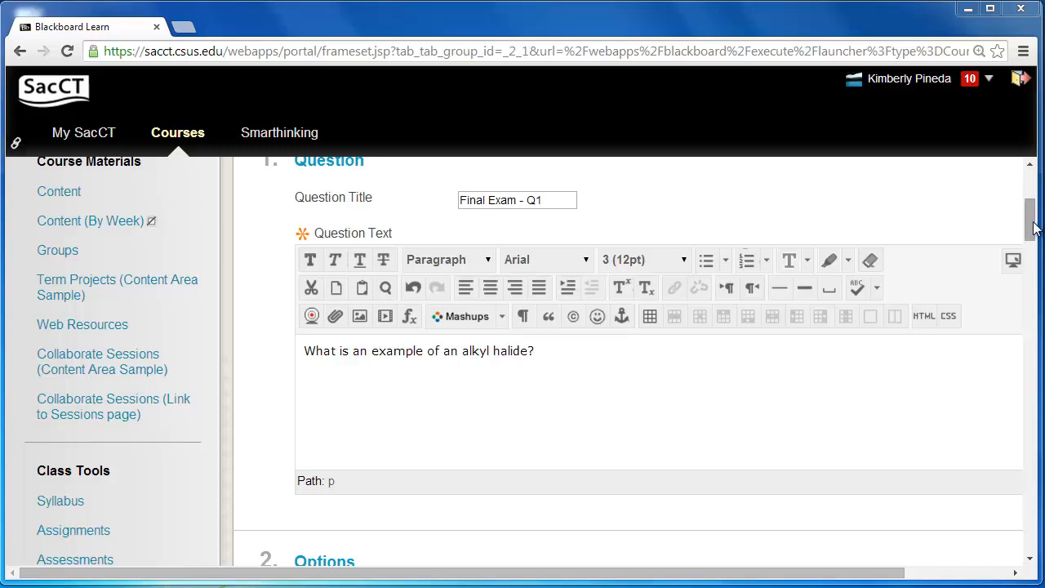
left_click_drag(1033, 229, 1032, 268)
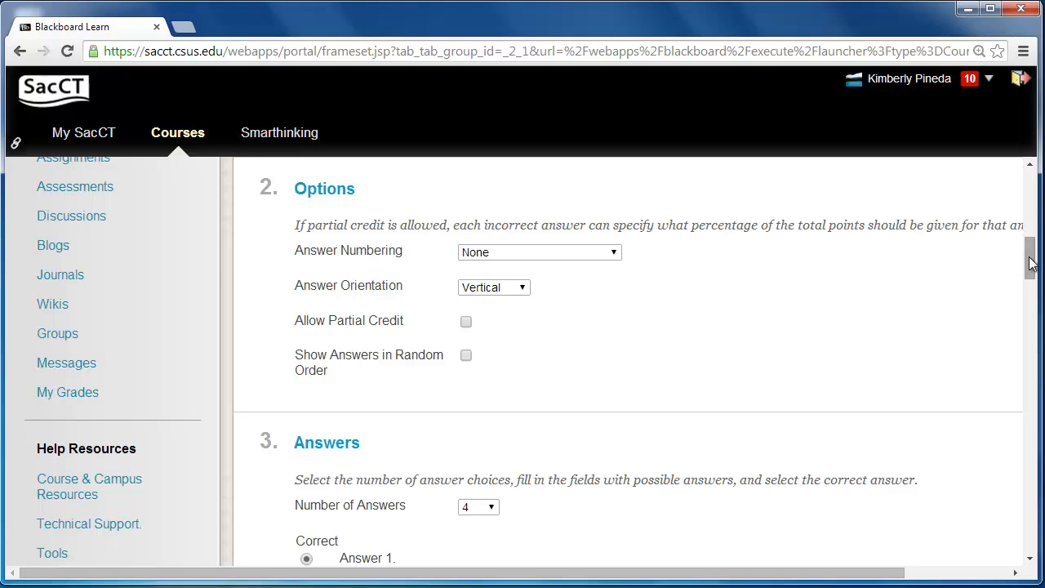
left_click_drag(1030, 262, 1030, 282)
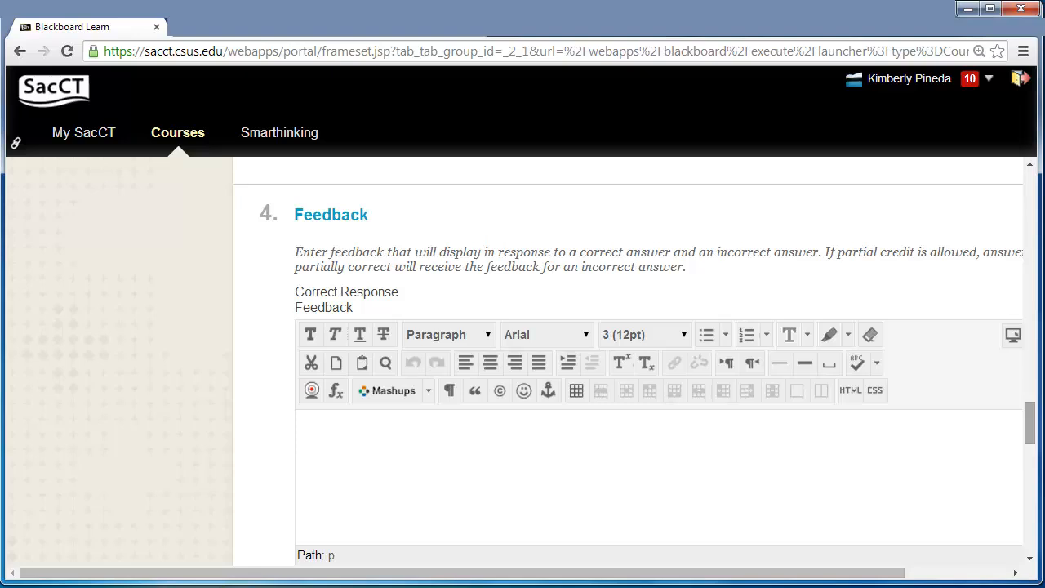
scroll(1031, 422, "down", 8)
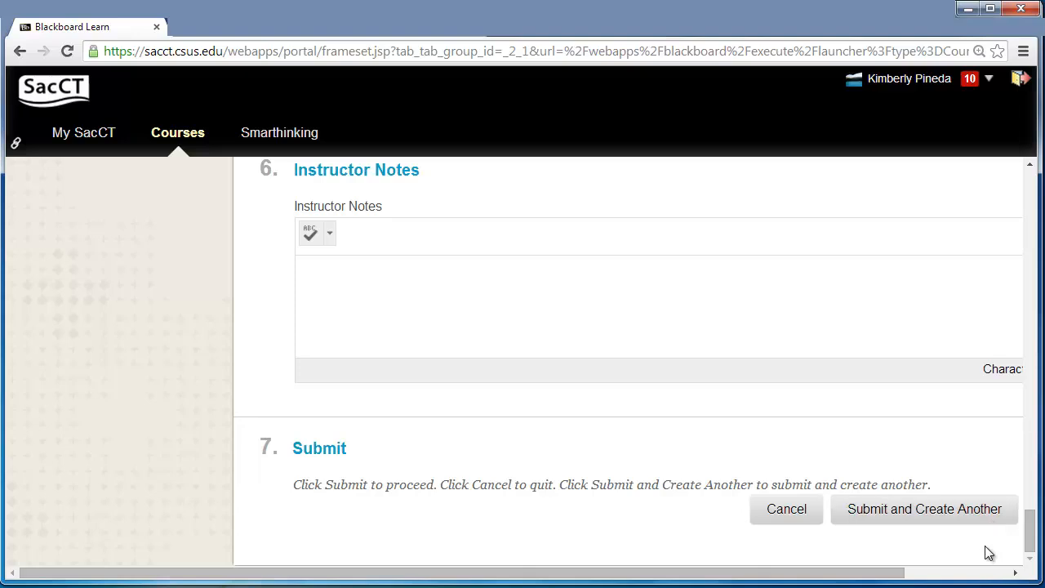
left_click_drag(906, 571, 1023, 577)
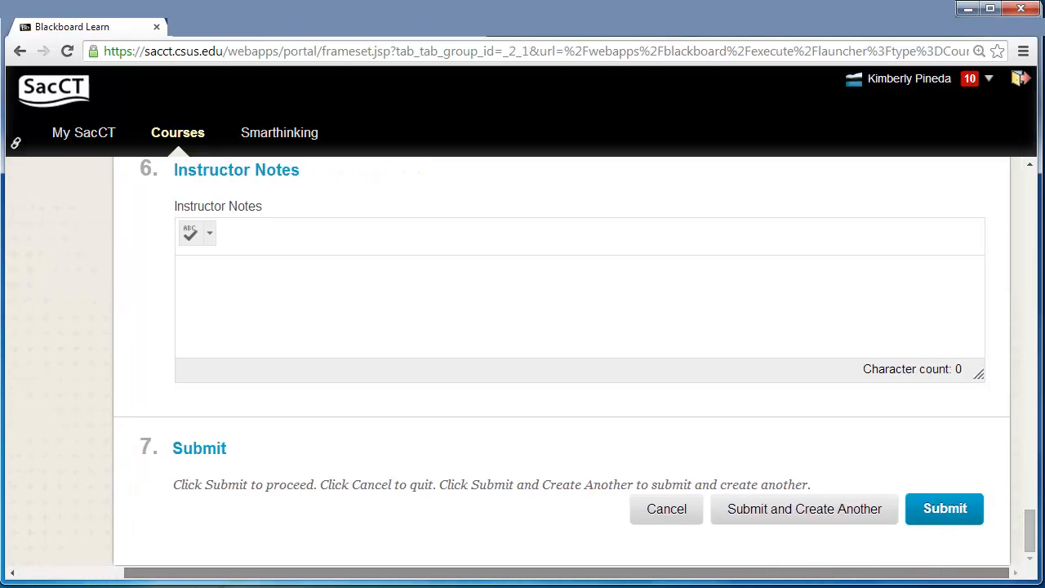
left_click(971, 518)
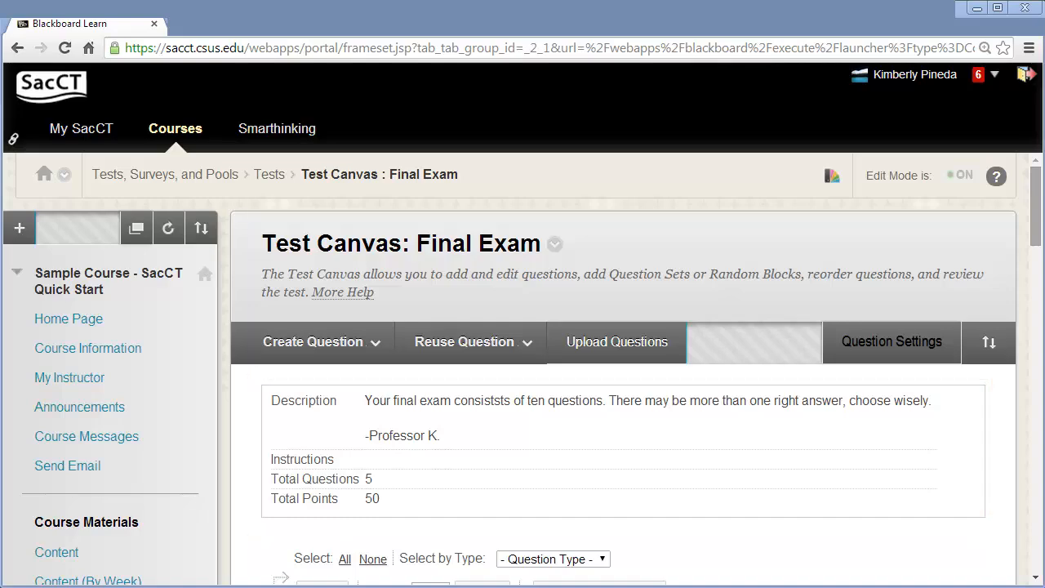
Step: Reorder the test questions, moving the alkene bonds question to third place and the alkyl halide question to first
left_click_drag(1035, 174, 1036, 260)
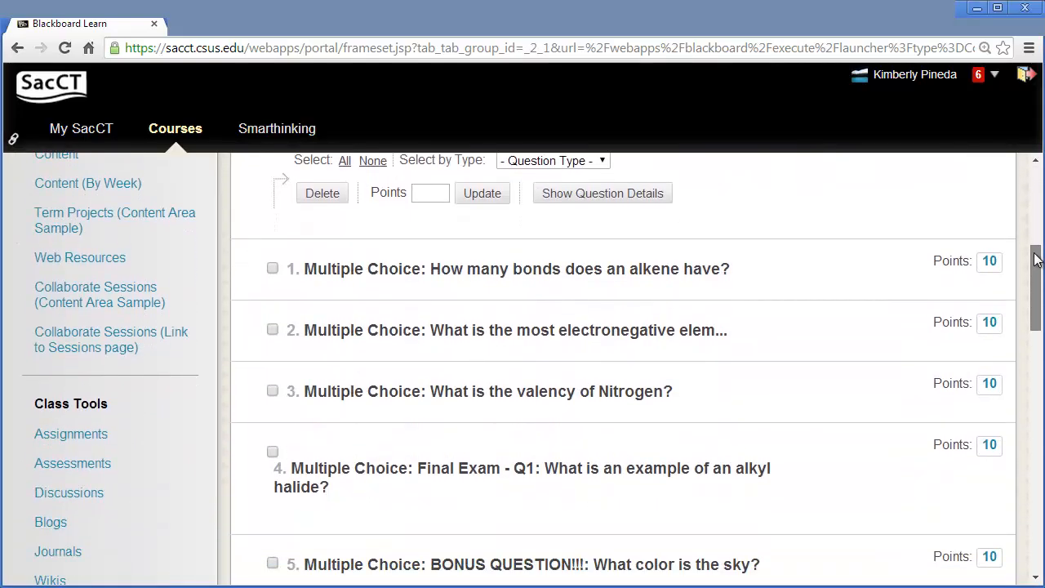
left_click_drag(234, 271, 240, 382)
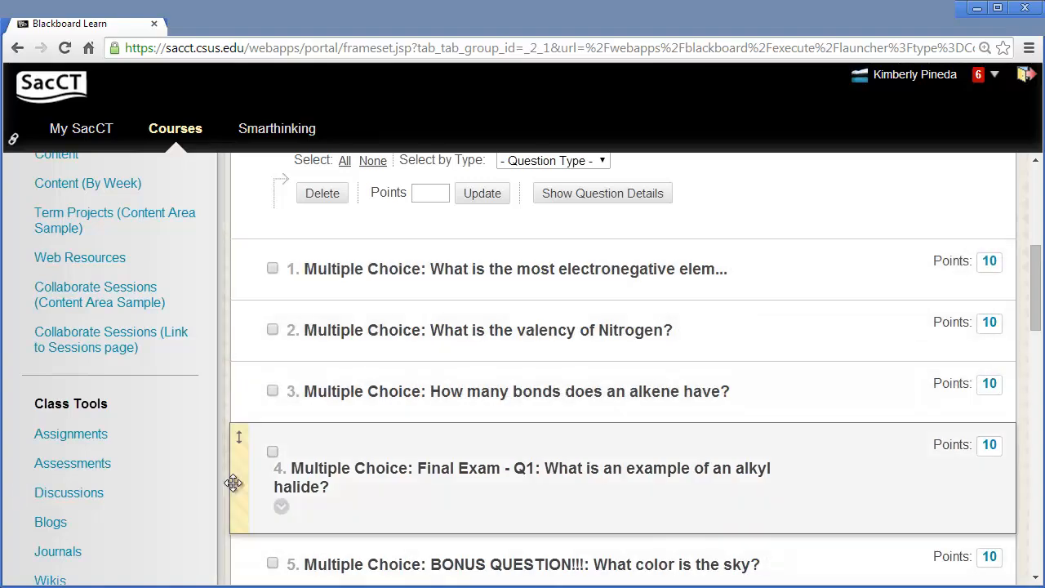
left_click_drag(234, 483, 238, 263)
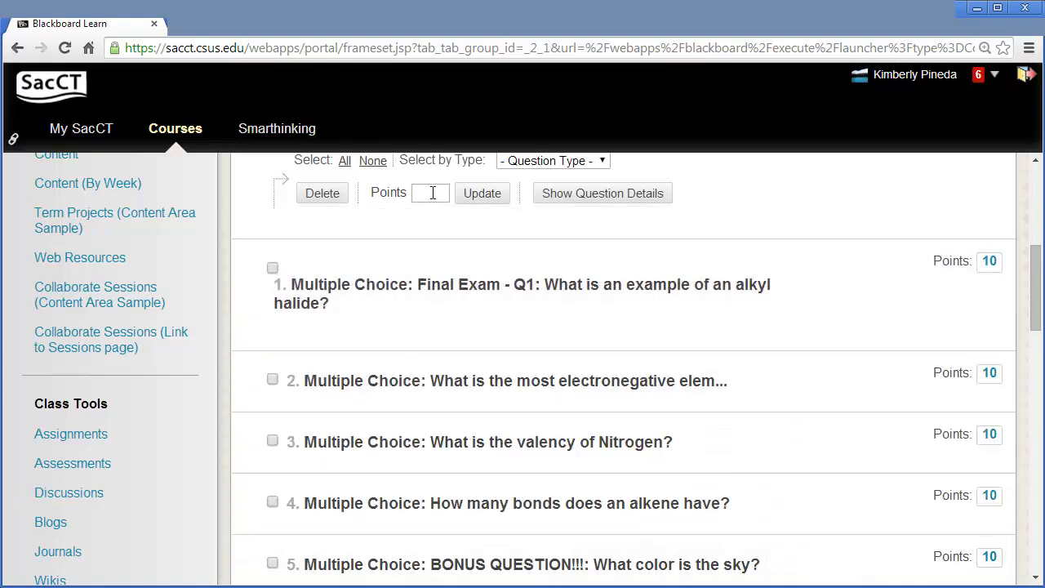
Step: Set the points for the alkyl halide question to 20
left_click(988, 260)
key("BackSpace")
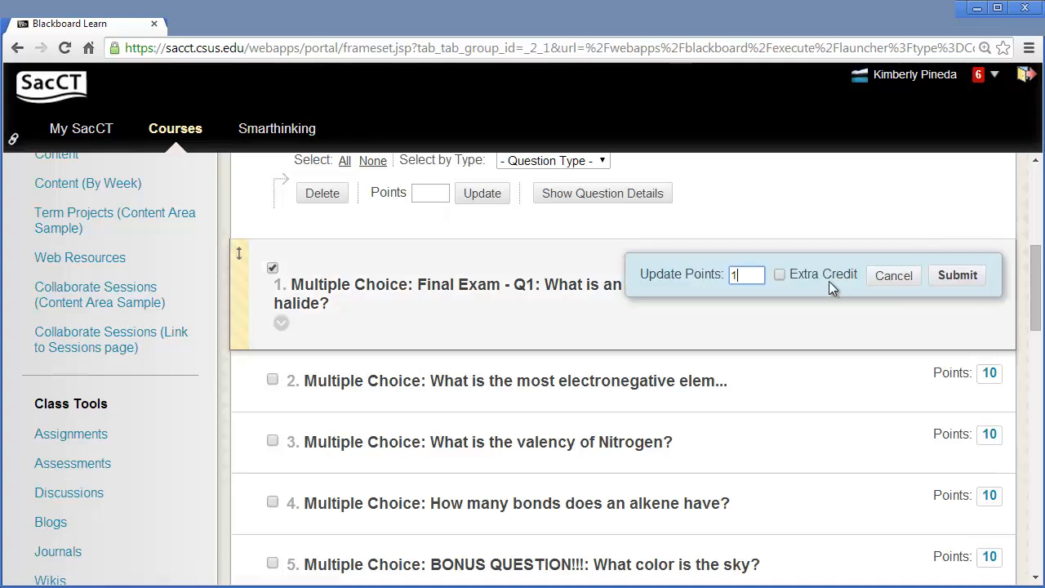
key("BackSpace")
type("20")
left_click(955, 276)
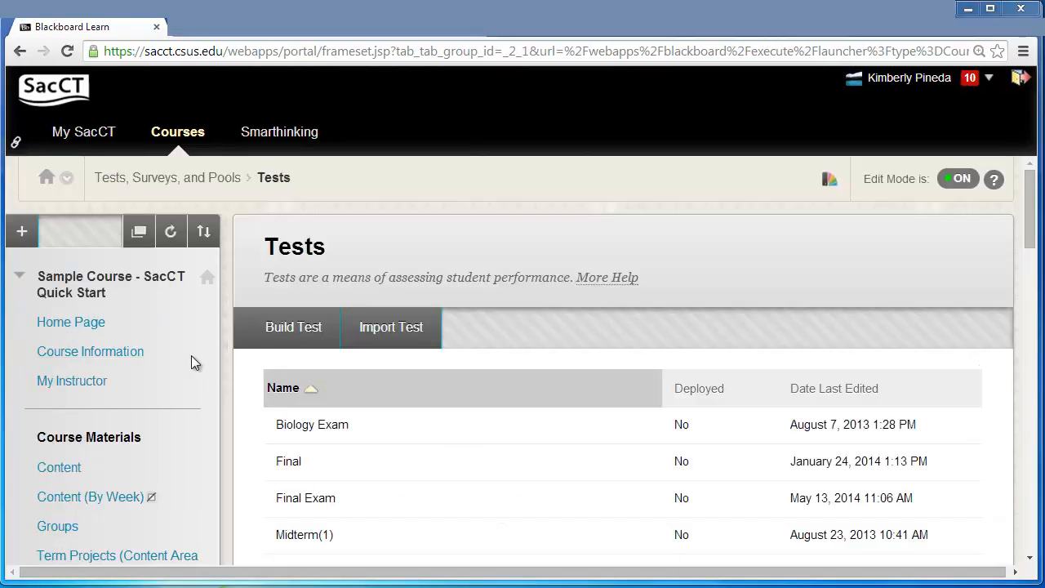
Step: Add a content area named Assessments to the course menu and make it available to users
left_click(26, 232)
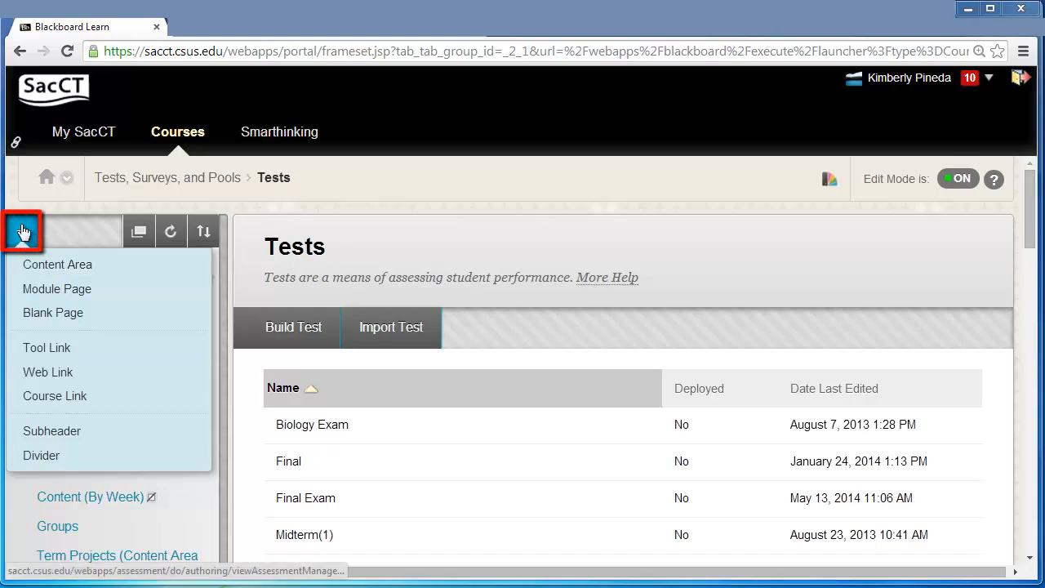
left_click(45, 269)
type("A")
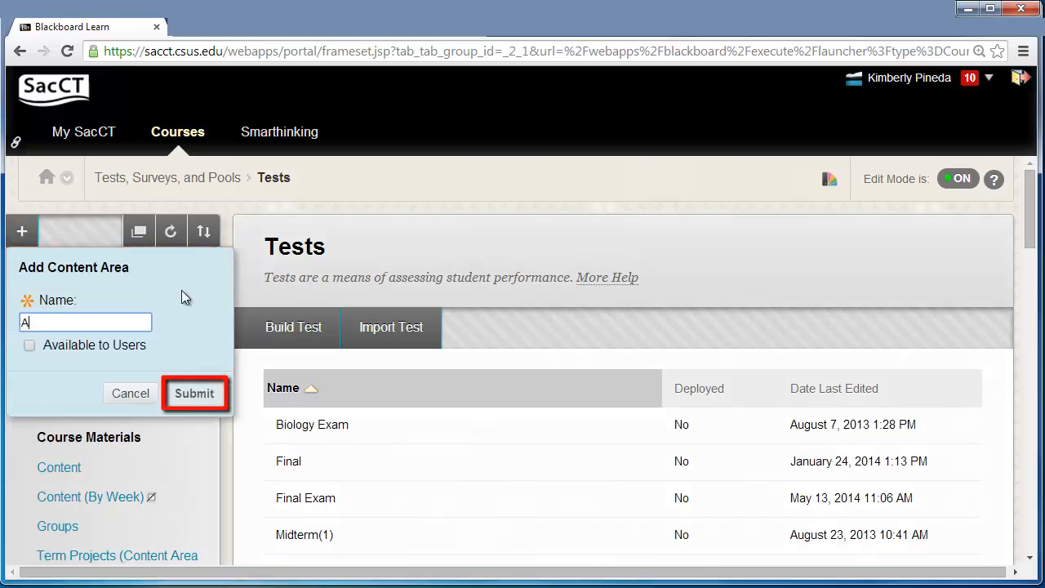
type("sses")
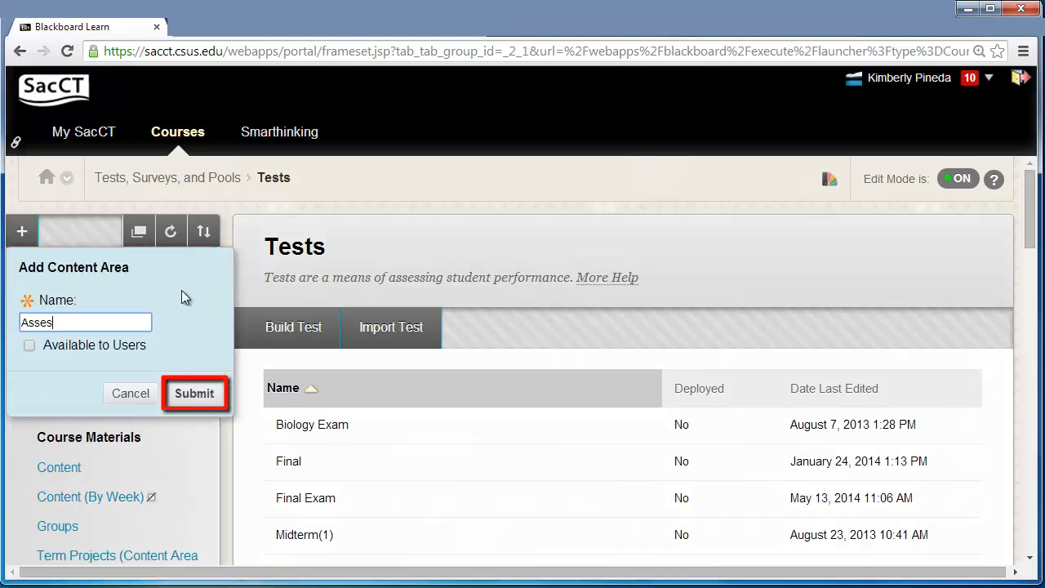
type("sments")
left_click(30, 345)
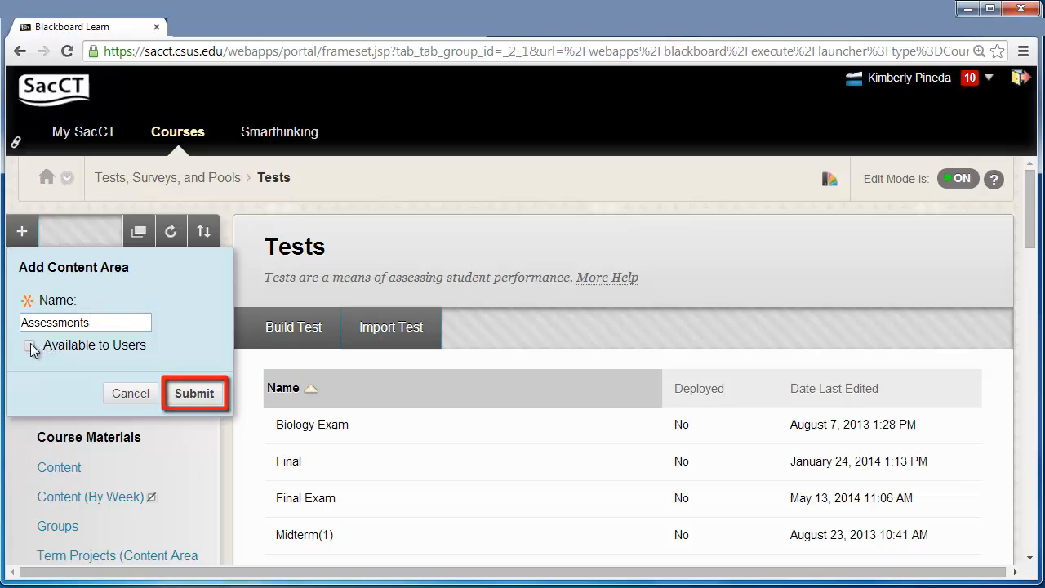
left_click(212, 398)
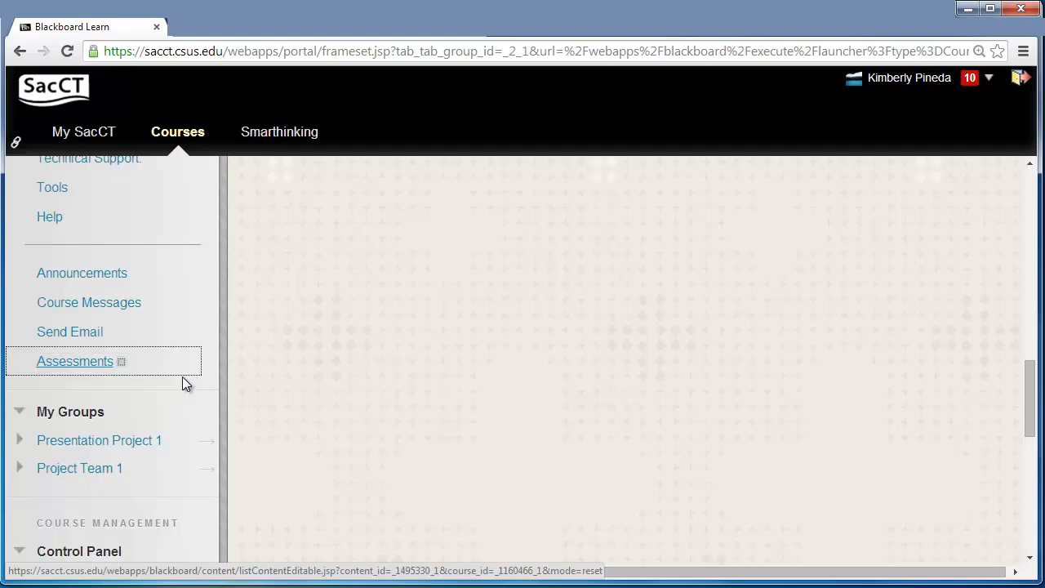
Step: Add the existing Final Exam test to the new Assessments content area
left_click(92, 364)
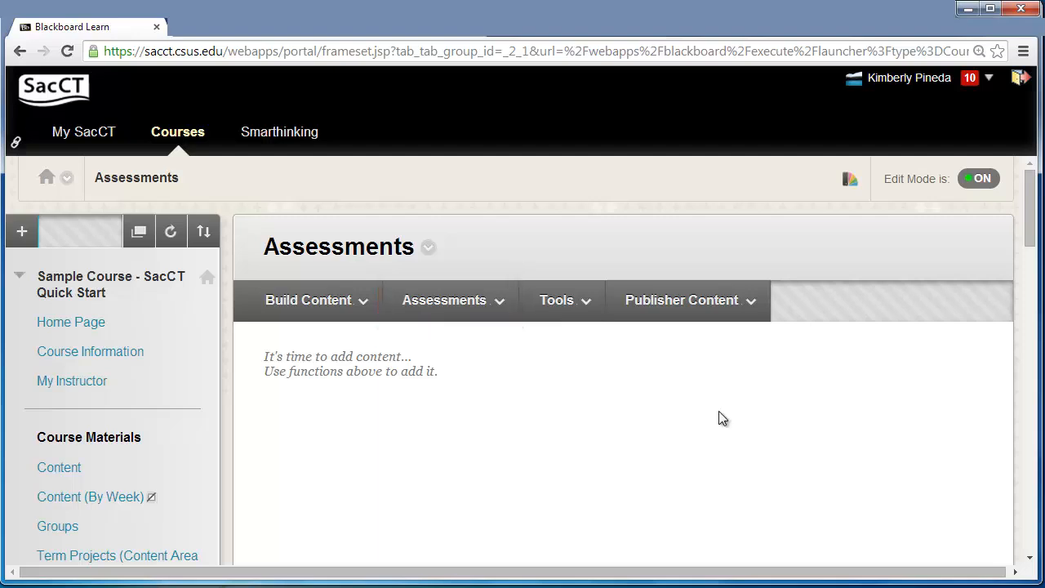
left_click(471, 303)
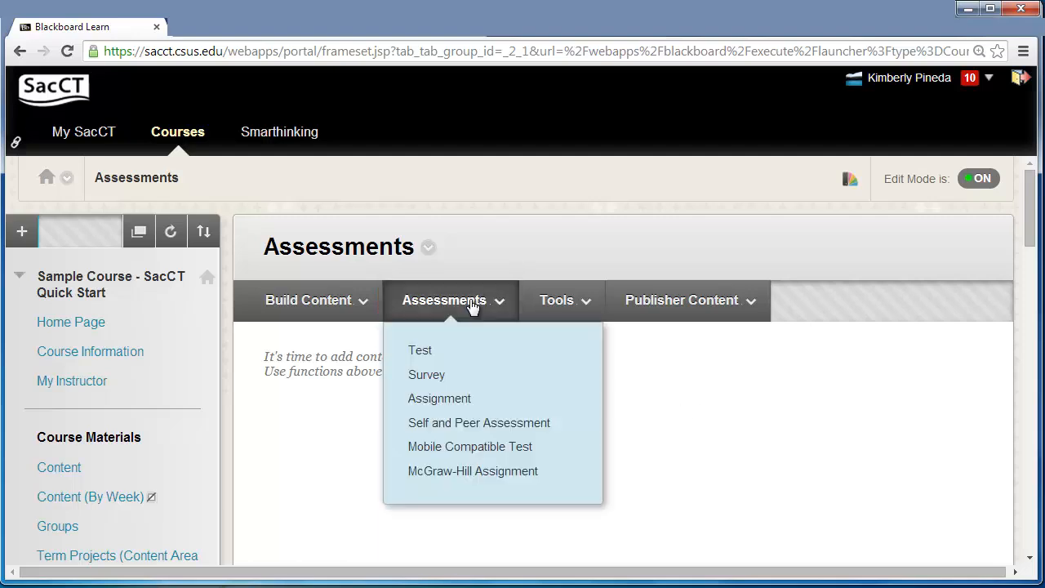
left_click(452, 349)
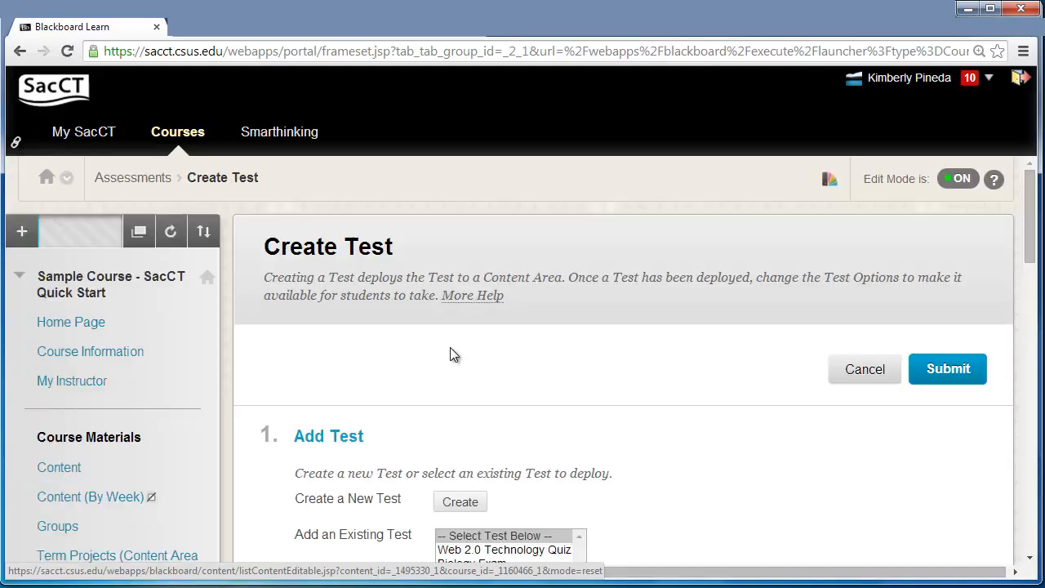
scroll(473, 408, "down", 1)
left_click(498, 530)
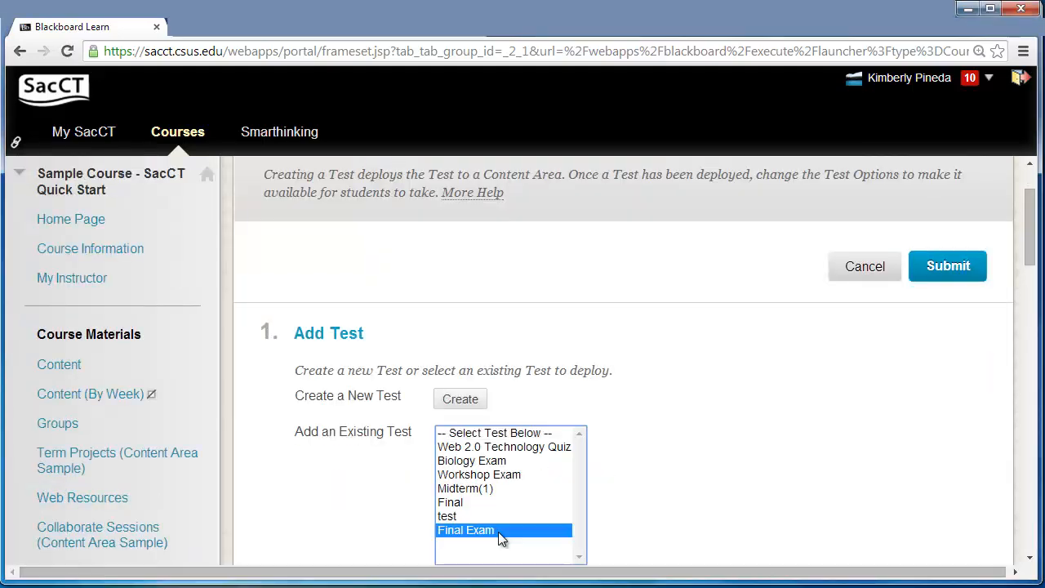
left_click_drag(1028, 238, 1028, 248)
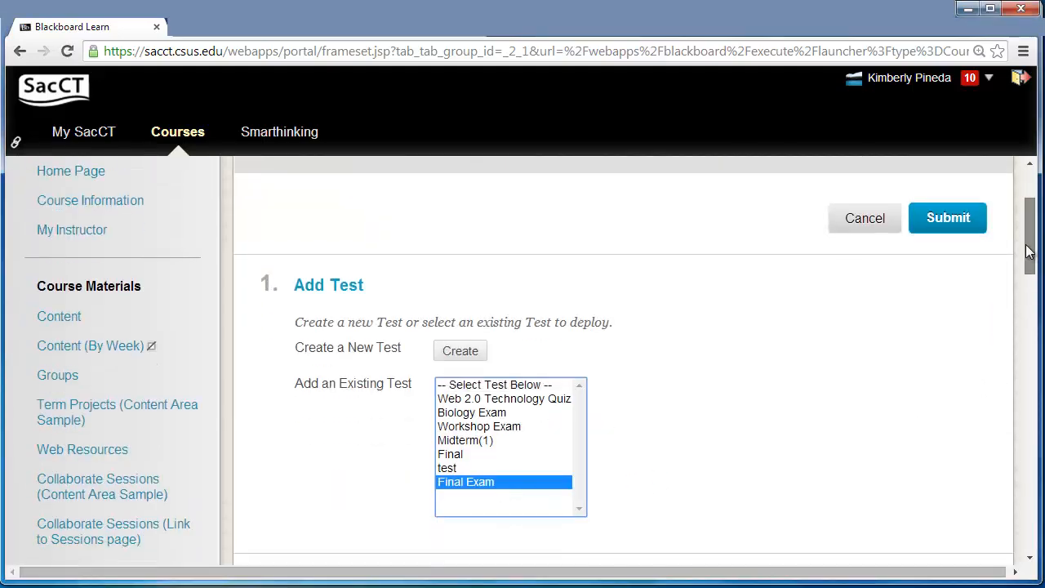
left_click(959, 233)
Step: Make the test link available and enable a due date of 05/20/2014 in the test options
left_click_drag(1030, 198, 1028, 300)
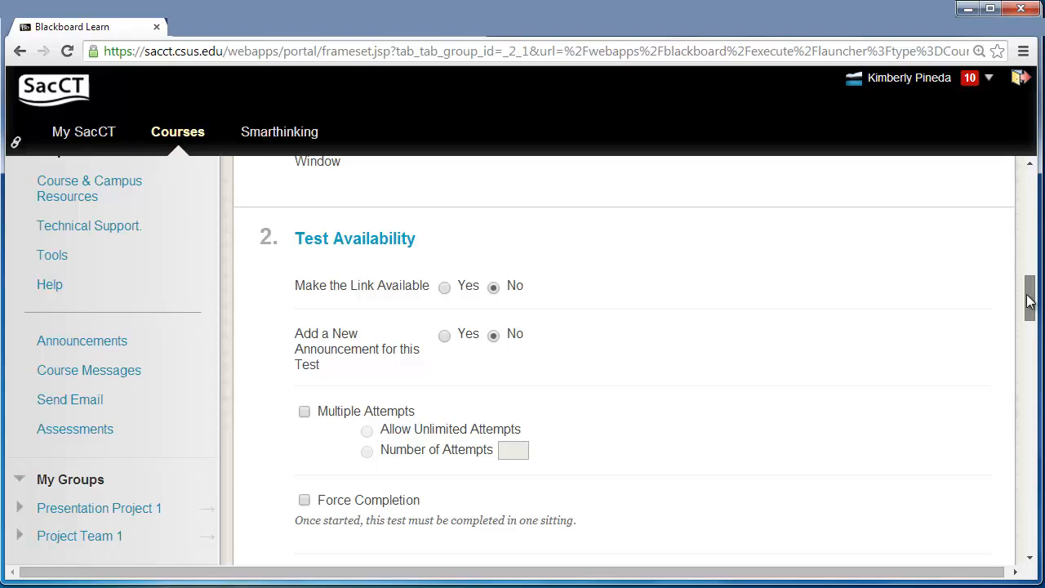
left_click(444, 288)
left_click_drag(1030, 301, 1031, 312)
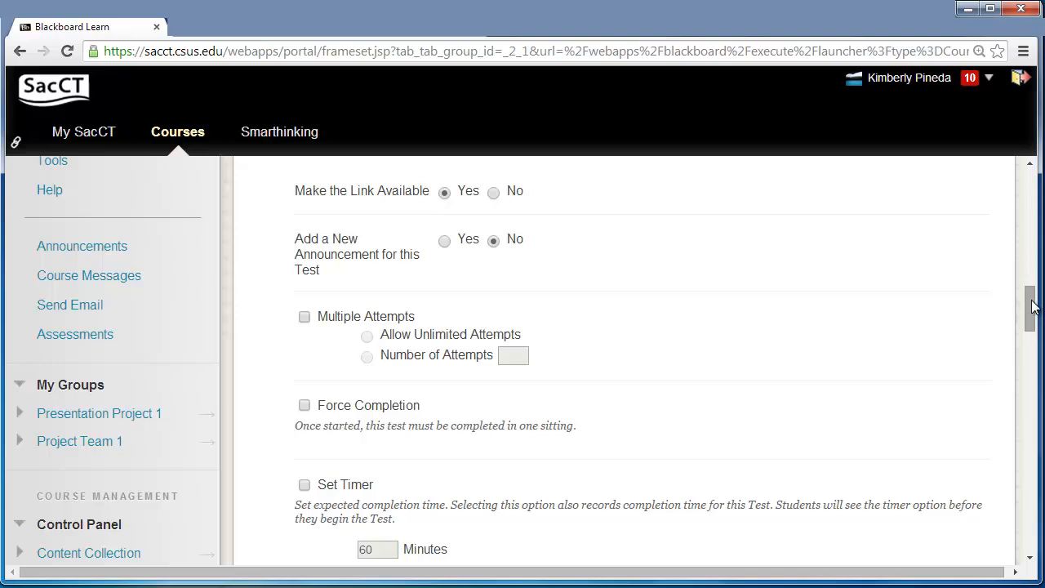
left_click_drag(1030, 306, 1018, 418)
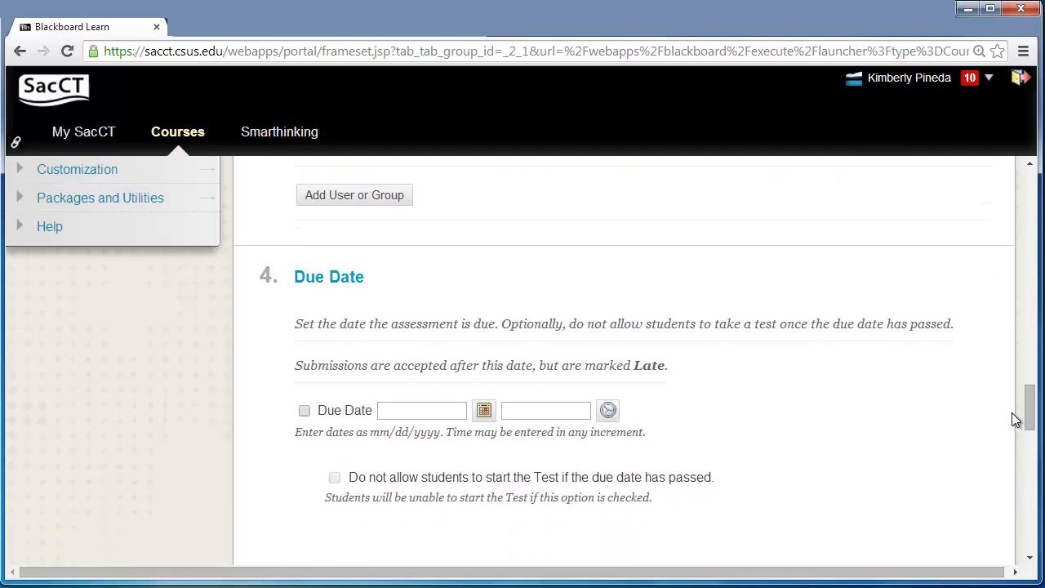
left_click(304, 412)
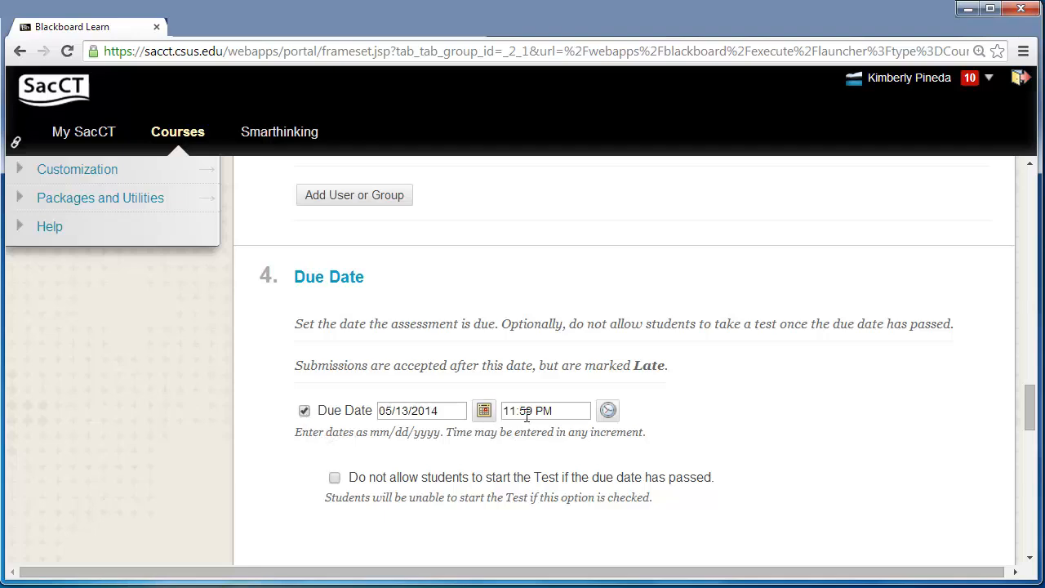
left_click(484, 412)
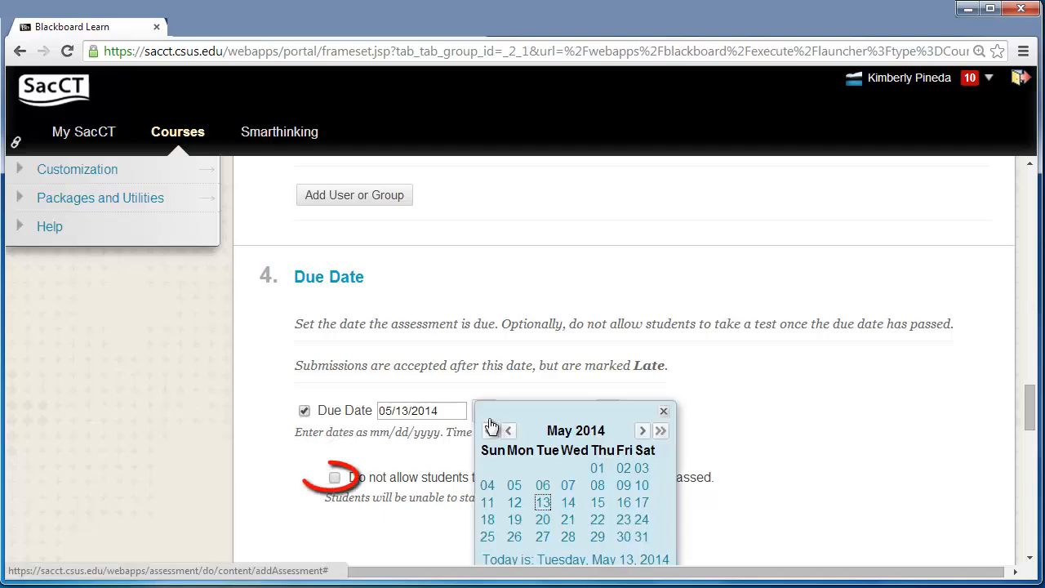
left_click(542, 519)
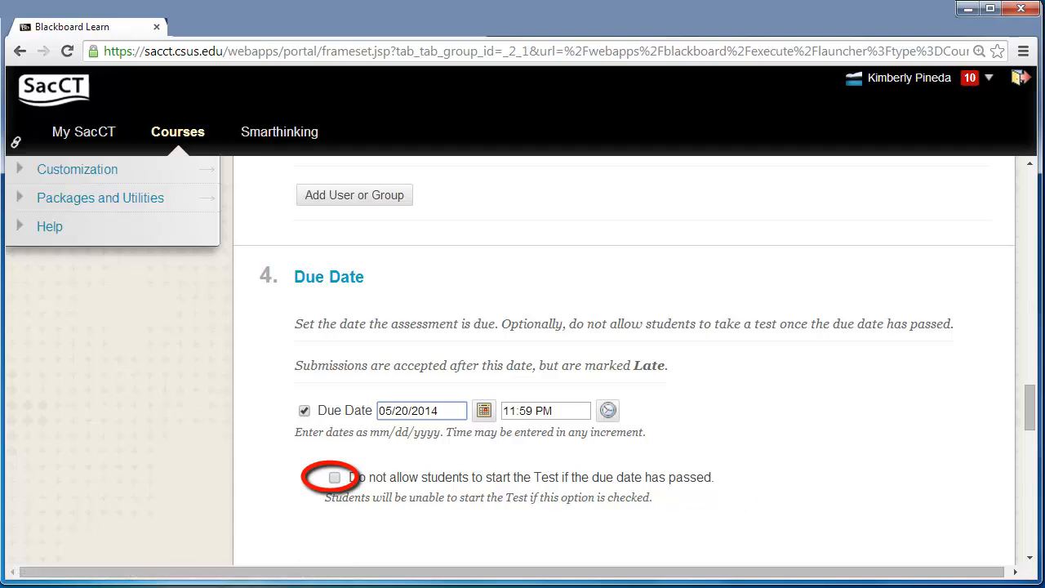
Step: Disallow starting the test past its due date, set One at a Time presentation with Randomize Questions, and submit the options
left_click(334, 477)
scroll(939, 457, "down", 4)
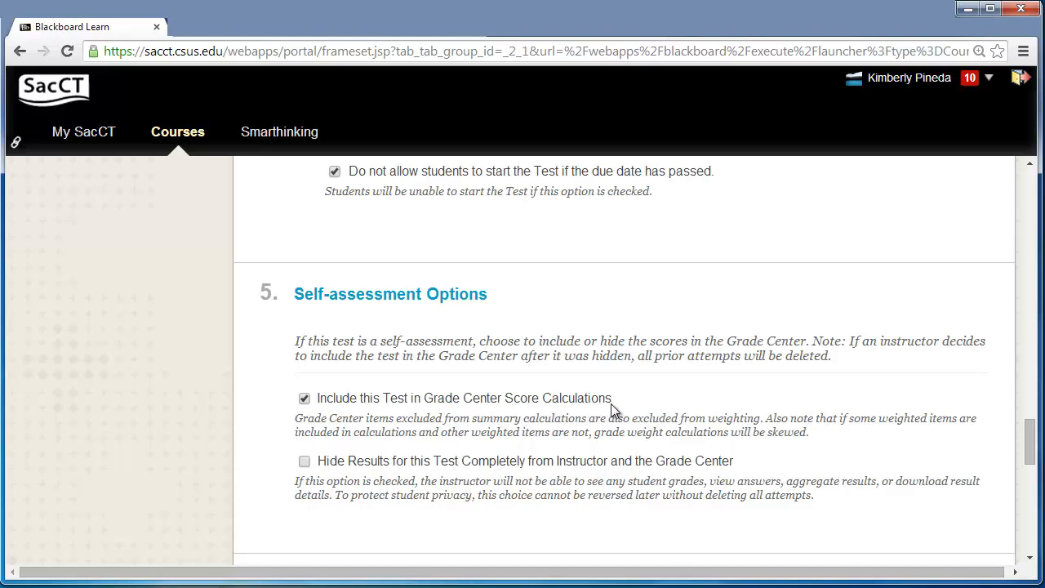
left_click_drag(1031, 425, 1034, 466)
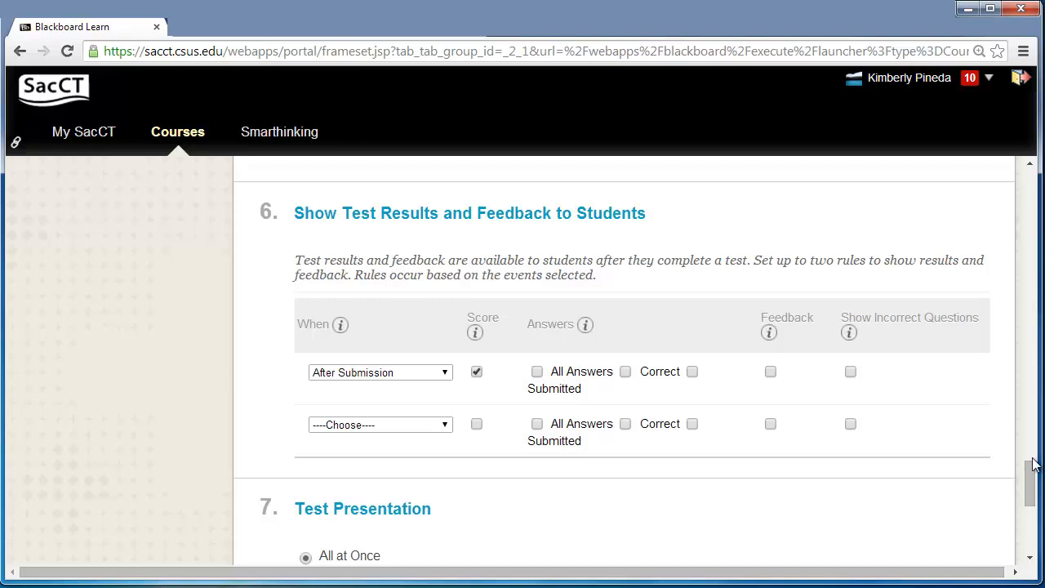
left_click_drag(1032, 463, 1032, 520)
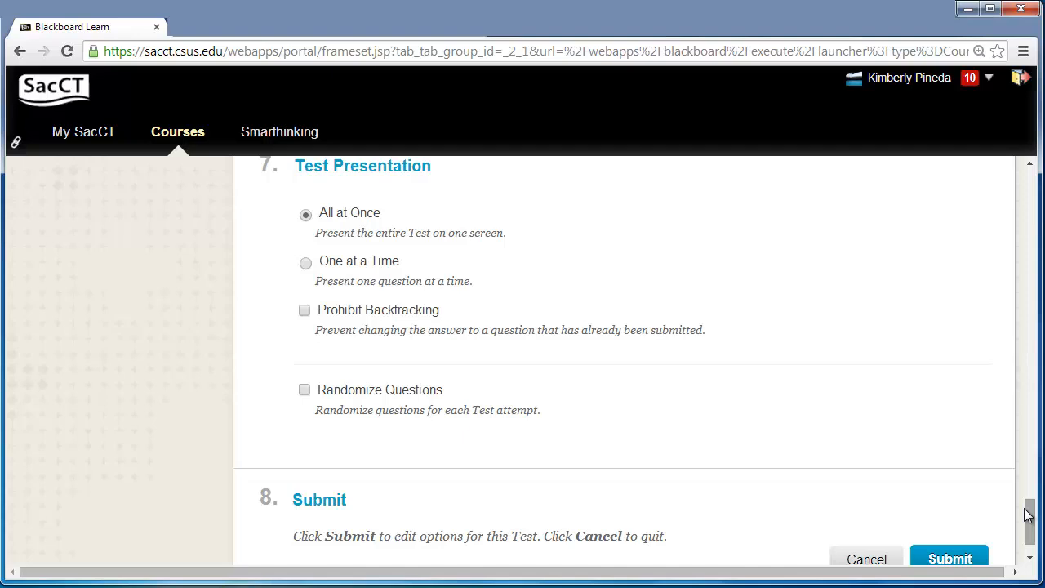
left_click(304, 263)
left_click(304, 390)
left_click_drag(1030, 523, 1033, 532)
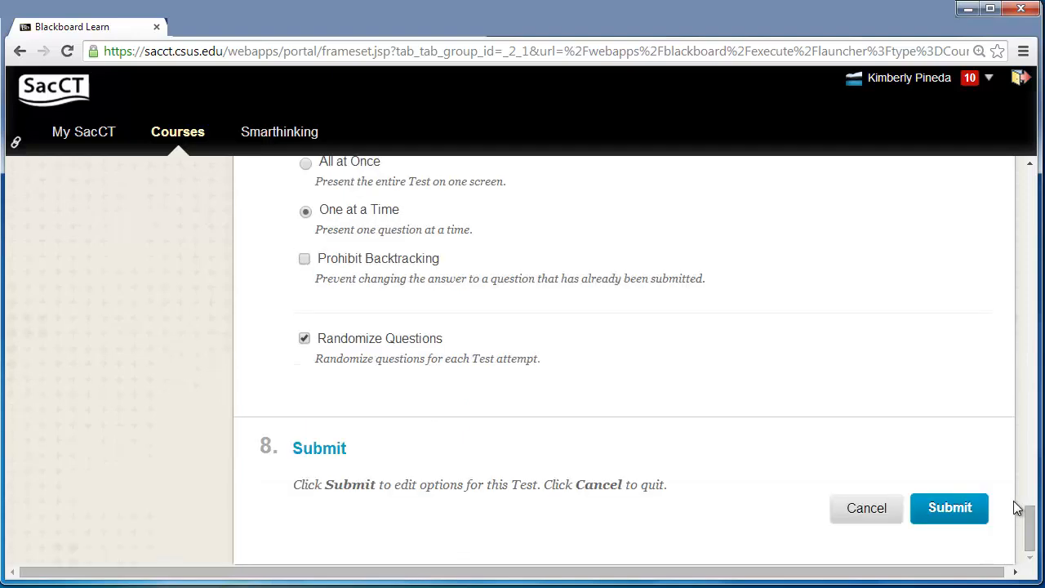
left_click(978, 514)
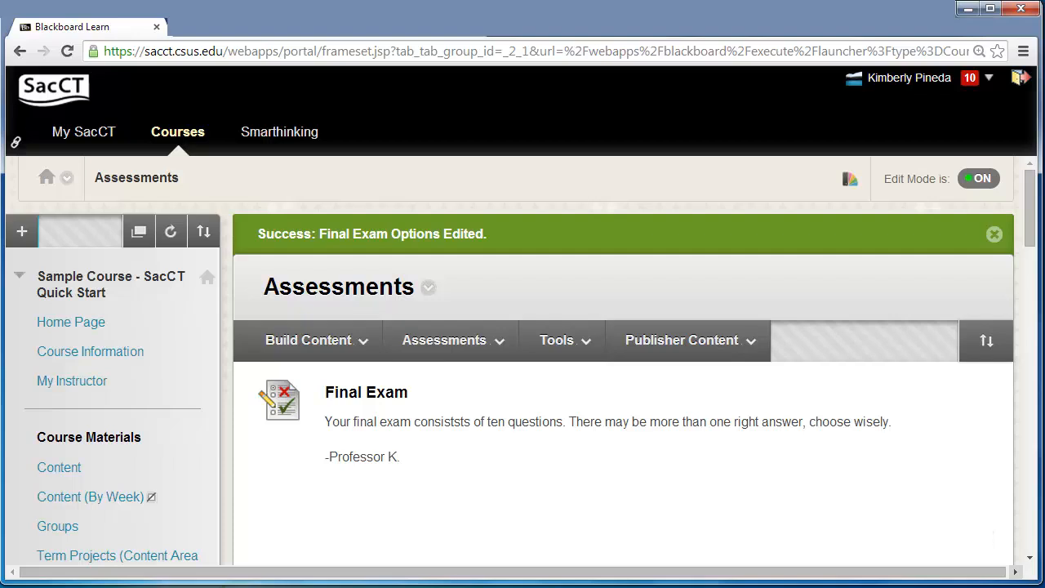
Step: Open the Final Exam from the Assessments area and begin its preview to examine how the questions are presented
left_click(347, 395)
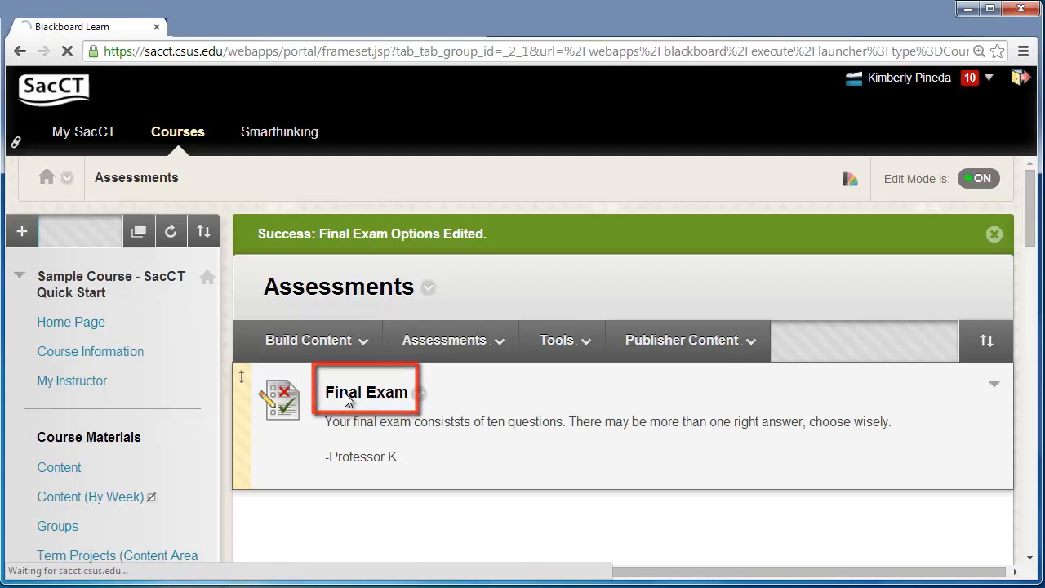
left_click(346, 398)
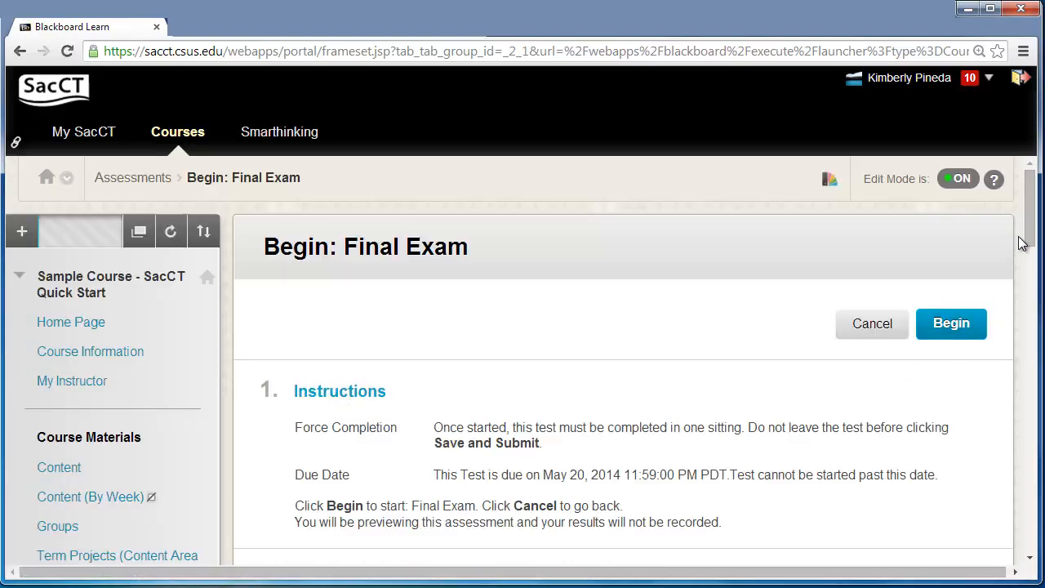
left_click_drag(1033, 235, 1031, 253)
left_click(968, 256)
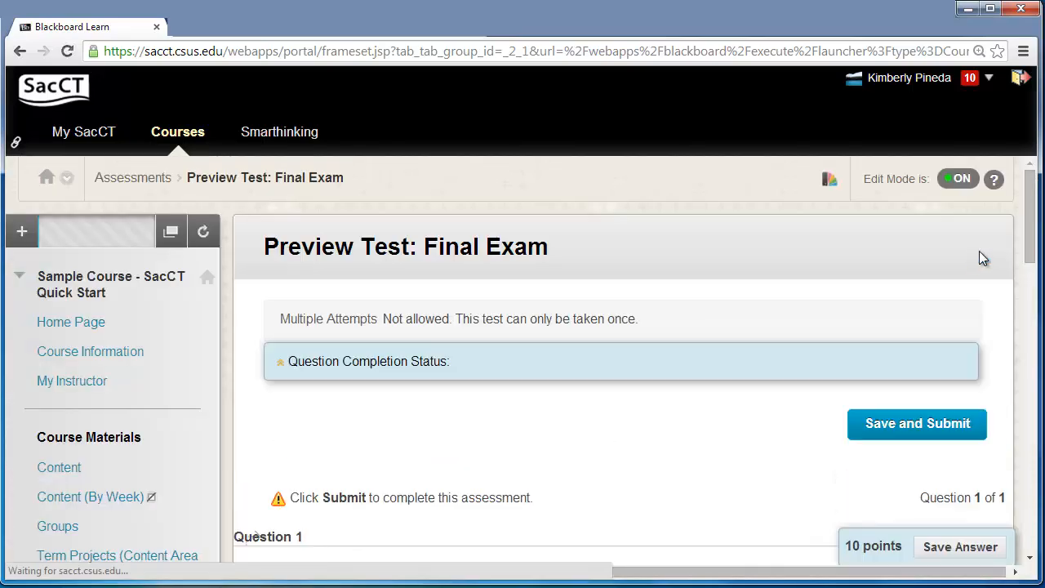
left_click_drag(1030, 232, 1030, 261)
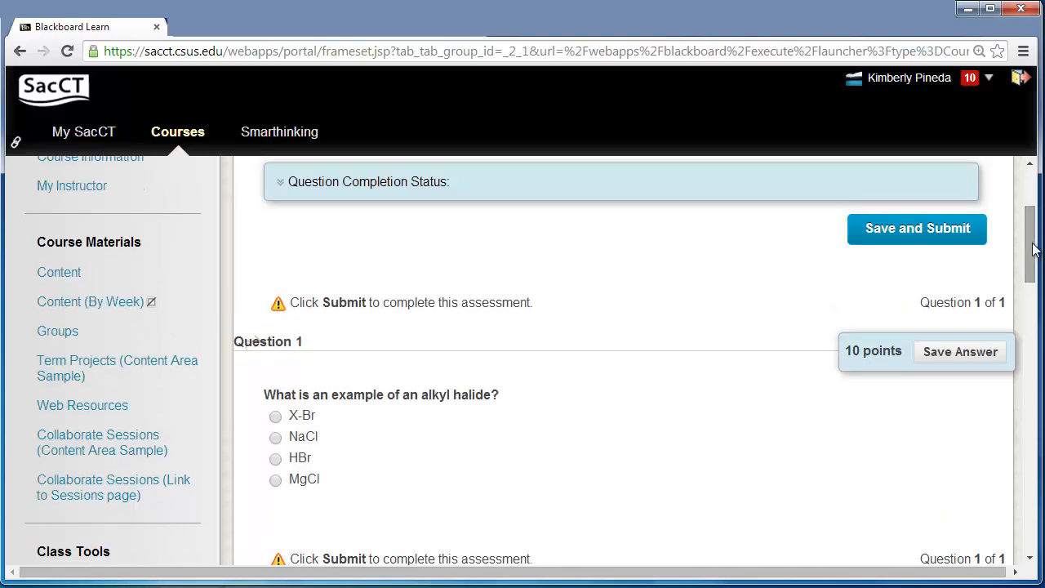